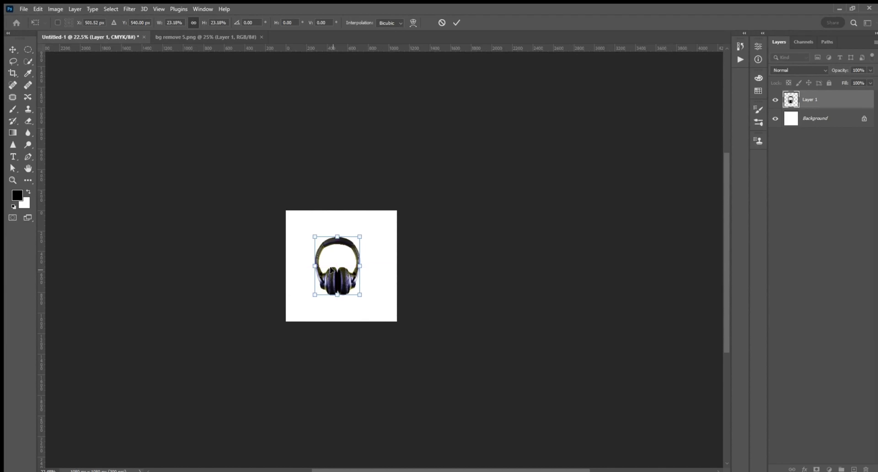
Centre the scaled headphones on the canvas at X 540 px, Y 540 px and commit the transform.
scroll(351, 273, "up", 1)
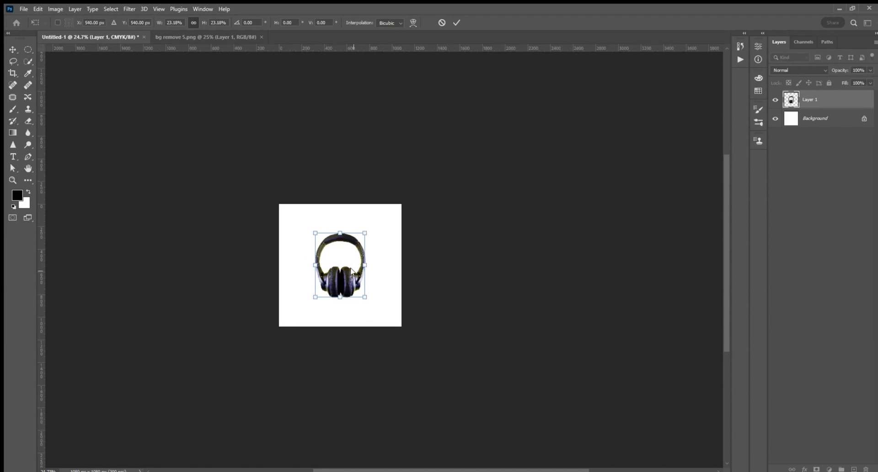
key("Return")
key("ctrl+0")
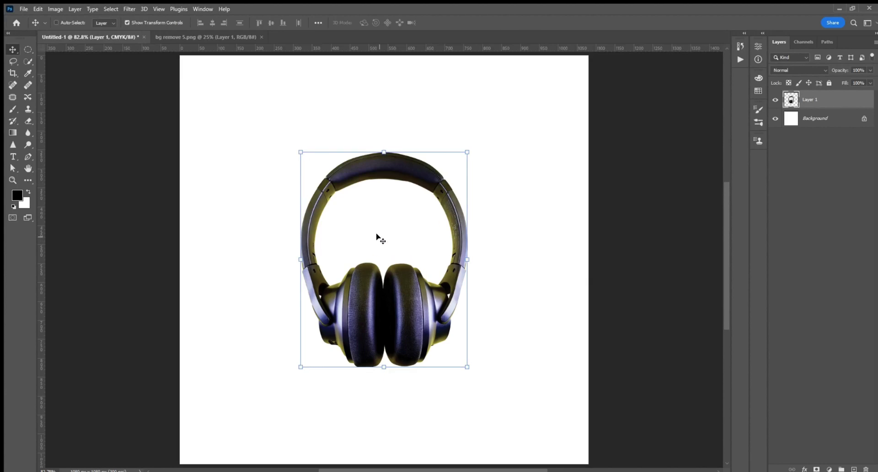
scroll(376, 234, "down", 1)
left_click(382, 259)
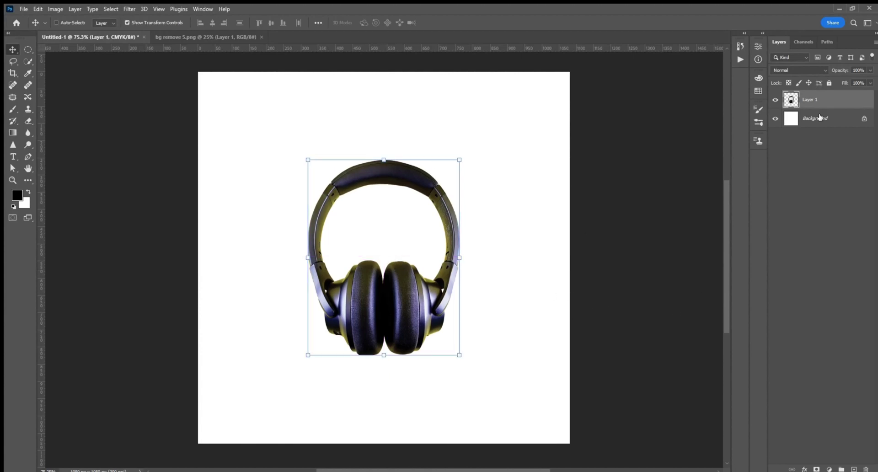
Add a gradient fill layer above the Background and try blue colour stops for it.
left_click(835, 117)
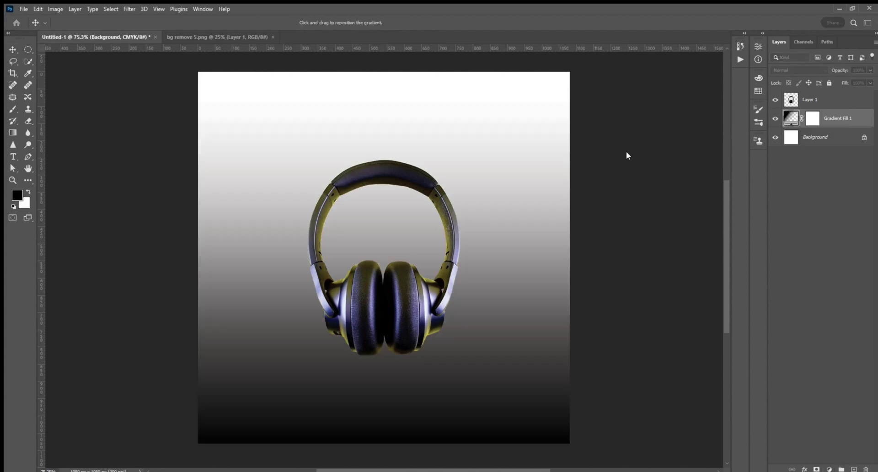
key("i")
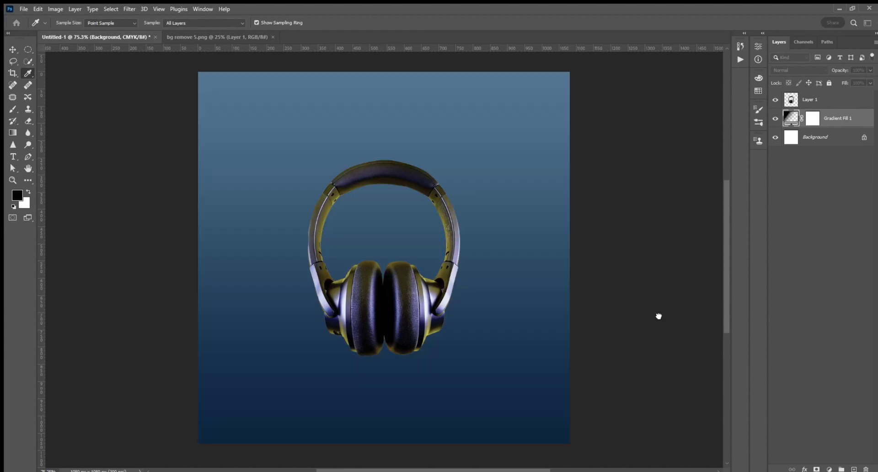
left_click(653, 315)
left_click(651, 315)
left_click(663, 314)
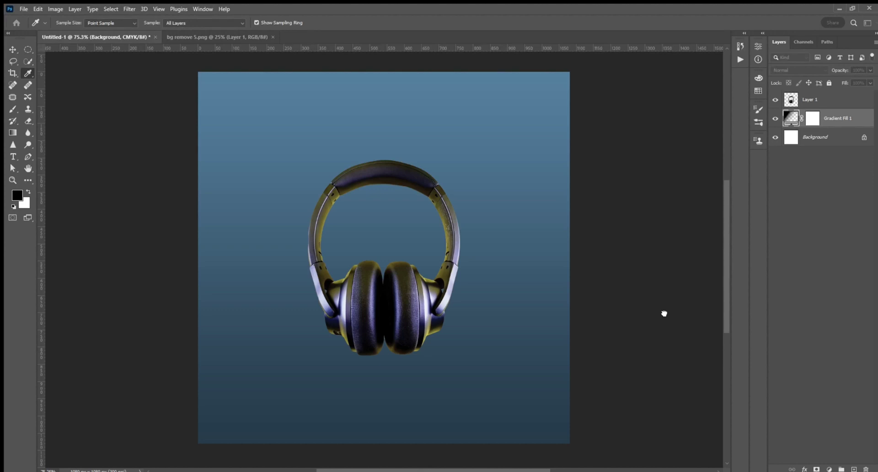
left_click(669, 316)
left_click(673, 318)
left_click(676, 318)
Set the gradient's colour stops to olive yellow and dark navy, sampling the tones from the headphones.
double_click(555, 410)
left_click(644, 449)
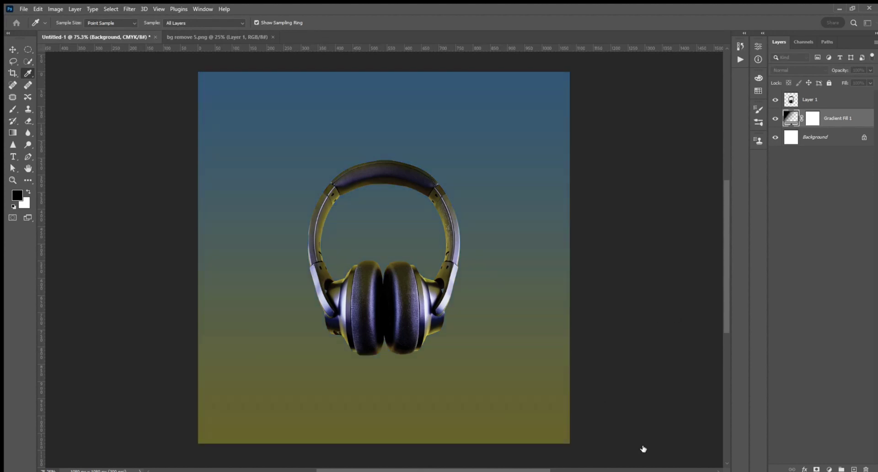
left_click(592, 274)
left_click_drag(592, 274, 599, 286)
left_click(707, 250)
double_click(750, 411)
left_click(402, 170)
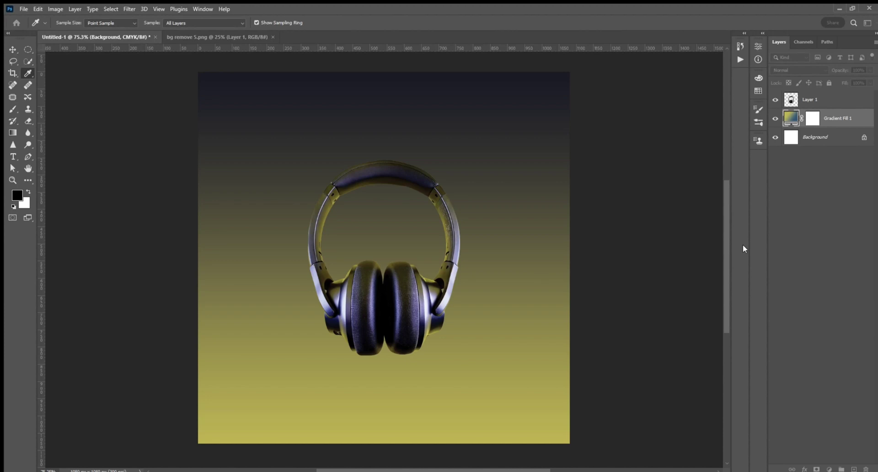
left_click(742, 244)
left_click(737, 247)
Reverse the gradient's direction and try the reflected gradient style on the background.
left_click(601, 210)
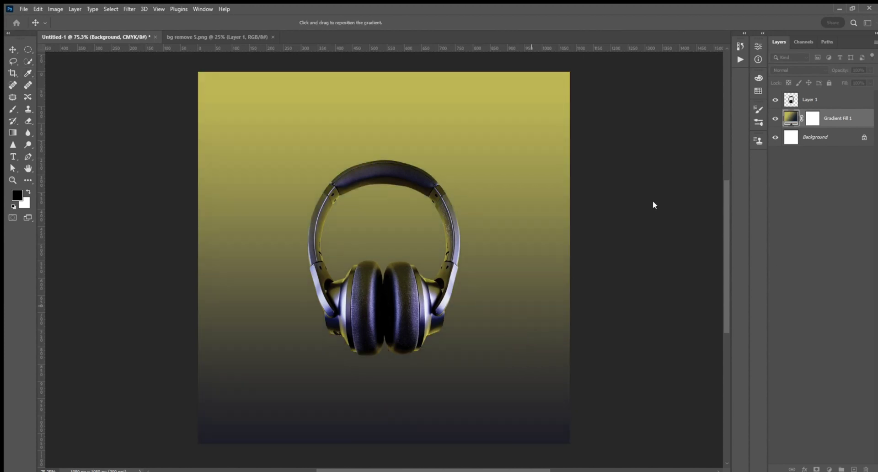
left_click(618, 174)
left_click(614, 184)
left_click(620, 170)
left_click(612, 187)
left_click(620, 169)
left_click(608, 198)
left_click(574, 222)
left_click(574, 221)
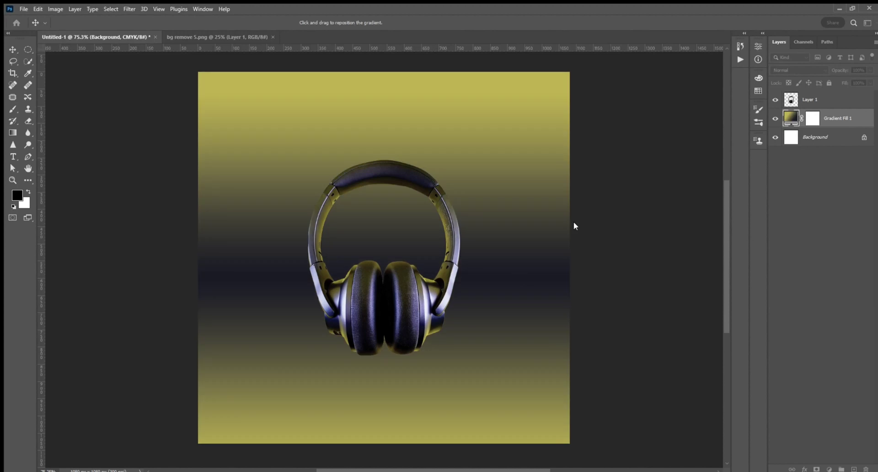
Set the gradient fill to the angle style, splitting the upper background into yellow and navy halves.
left_click(621, 169)
left_click(618, 201)
left_click(620, 169)
left_click(614, 190)
left_click_drag(493, 273, 492, 273)
left_click(695, 139)
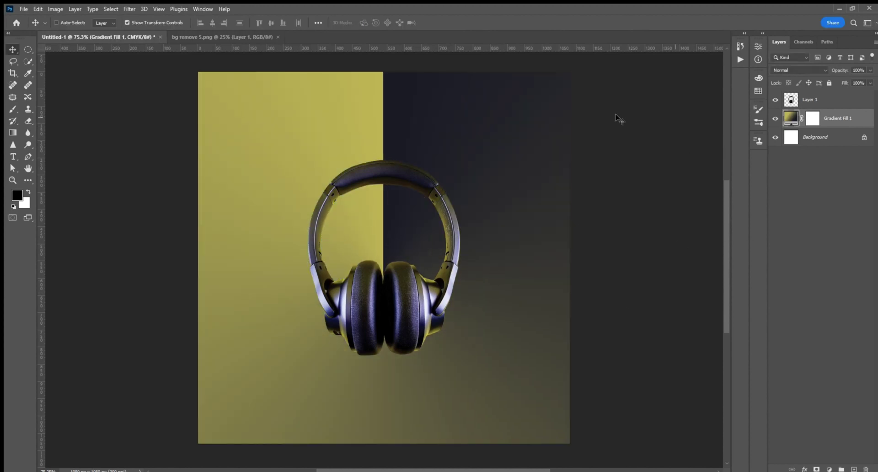
Duplicate the headphones layer and add a layer mask to the copy.
left_click(820, 97)
key("ctrl+j")
left_click(816, 469)
Flip the headphones copy vertically, place it directly beneath the original as a reflection and tilt it slightly.
left_click_drag(376, 284, 376, 363)
left_click(37, 9)
left_click(183, 379)
left_click_drag(421, 339, 418, 456)
left_click_drag(300, 351, 295, 355)
left_click_drag(403, 402, 407, 402)
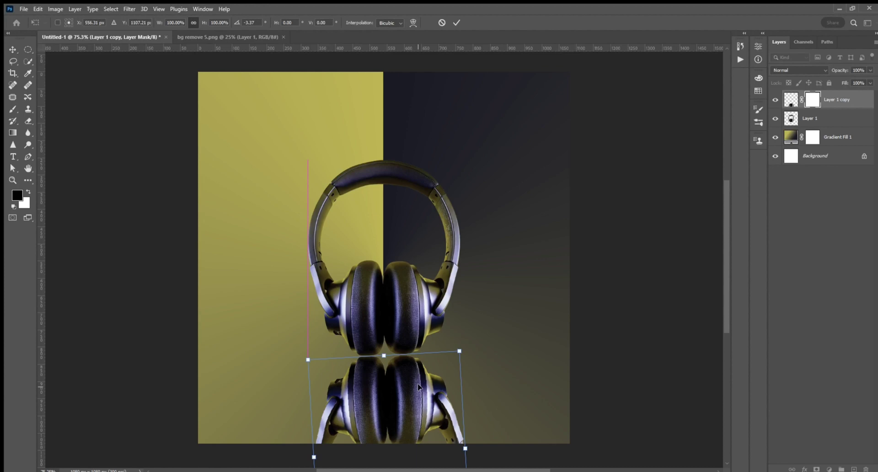
left_click(81, 62)
Fade the reflection out downwards with a black-to-white linear gradient on its mask and lower the layer's opacity.
key("g")
left_click(812, 95)
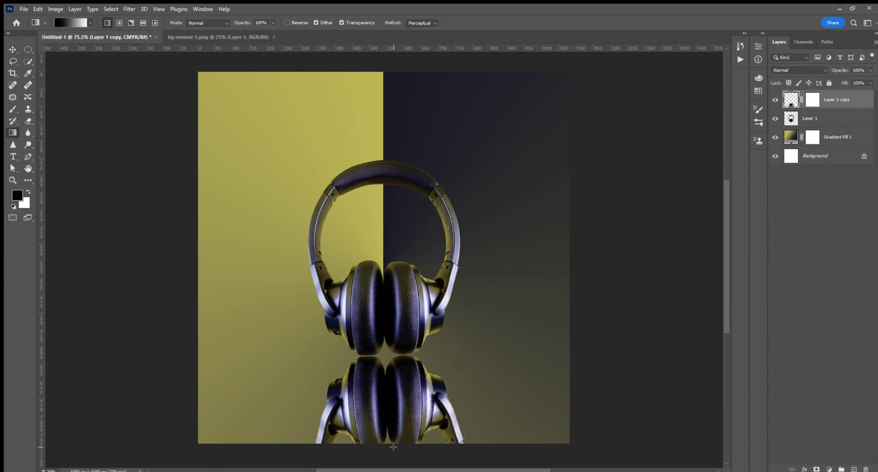
left_click(812, 95)
left_click_drag(386, 411, 385, 325)
left_click_drag(388, 442, 382, 318)
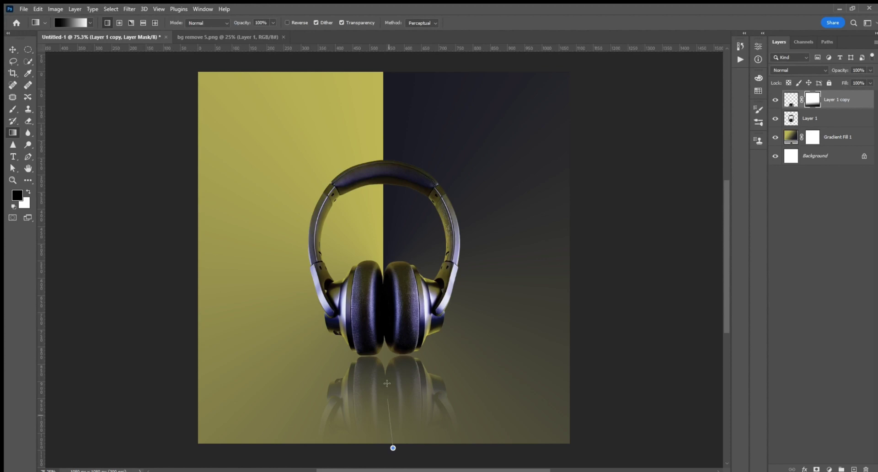
left_click_drag(393, 448, 384, 320)
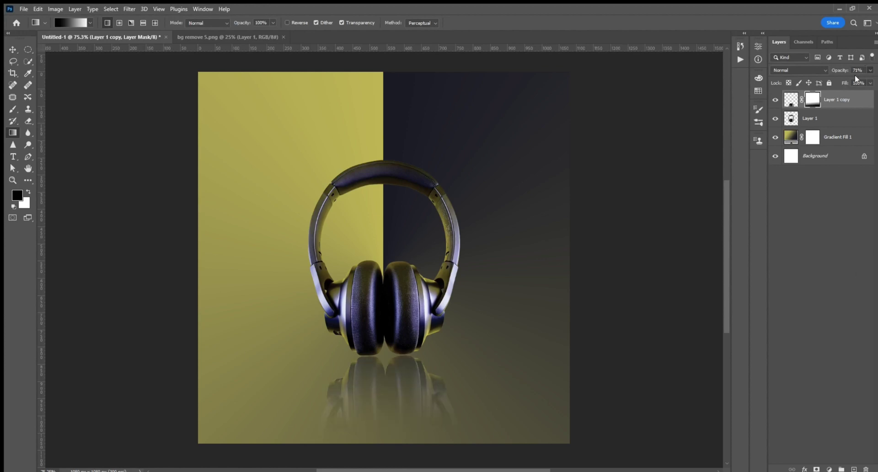
left_click(848, 215)
Add the text "Headphon" in Hind Siliguri at 30 pt across the top of the headphones.
left_click(13, 157)
left_click(271, 183)
key("BackSpace")
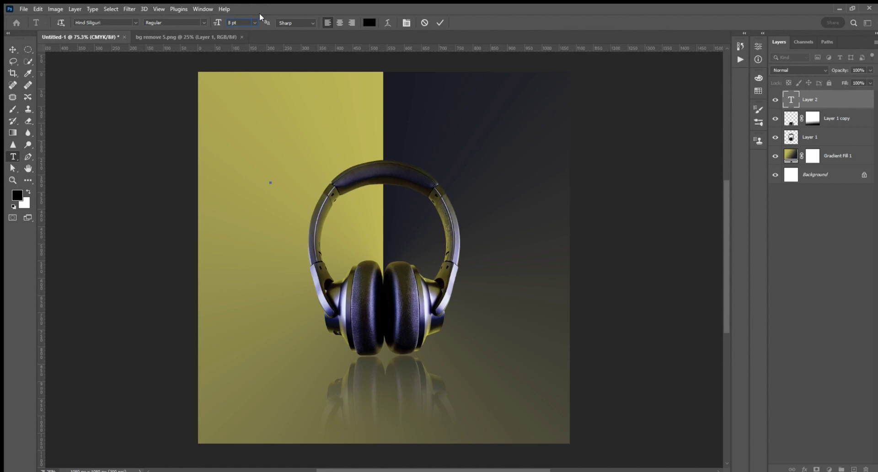
type("30")
key("Return")
type("Headphon")
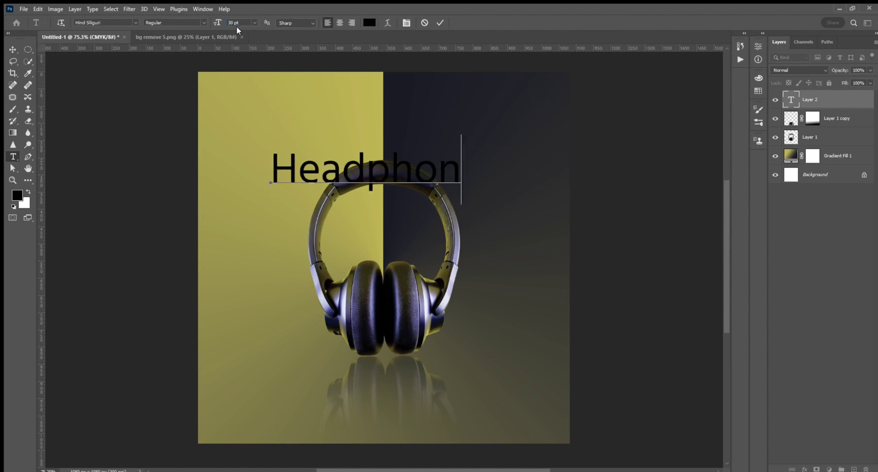
Colour the "Headphon" text white and commit it.
key("ctrl+a")
key("ctrl+BackSpace")
left_click(366, 175)
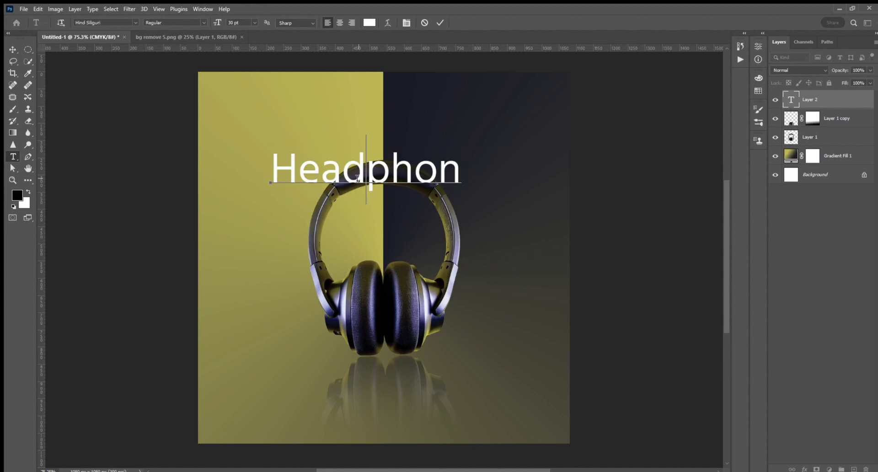
left_click(440, 23)
Enlarge the "Headphon" text to about 142% and move its layer behind the headphones and their reflection.
key("ctrl+t")
left_click_drag(366, 170, 358, 160)
left_click_drag(263, 137, 240, 131)
left_click_drag(338, 160, 375, 170)
left_click_drag(276, 141, 221, 123)
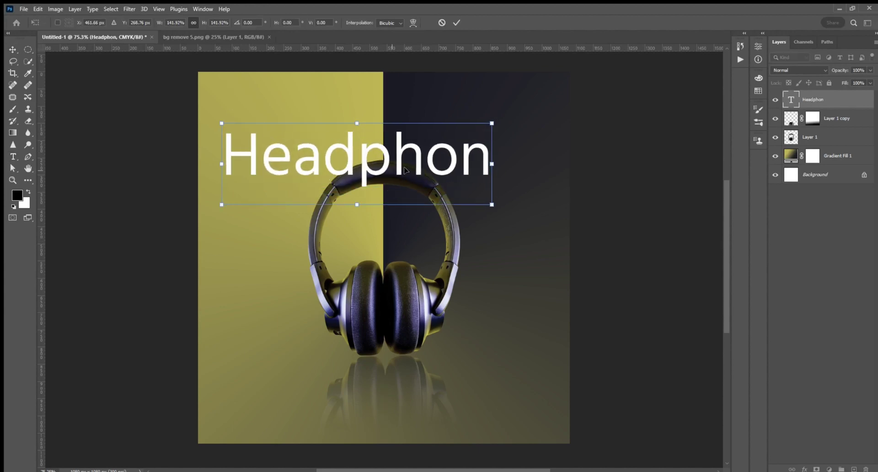
left_click_drag(389, 171, 393, 201)
key("Return")
key("ctrl+bracketleft")
key("ctrl+bracketleft")
Make the "Headphon" text Bold and shift it slightly lower behind the headphones.
double_click(393, 201)
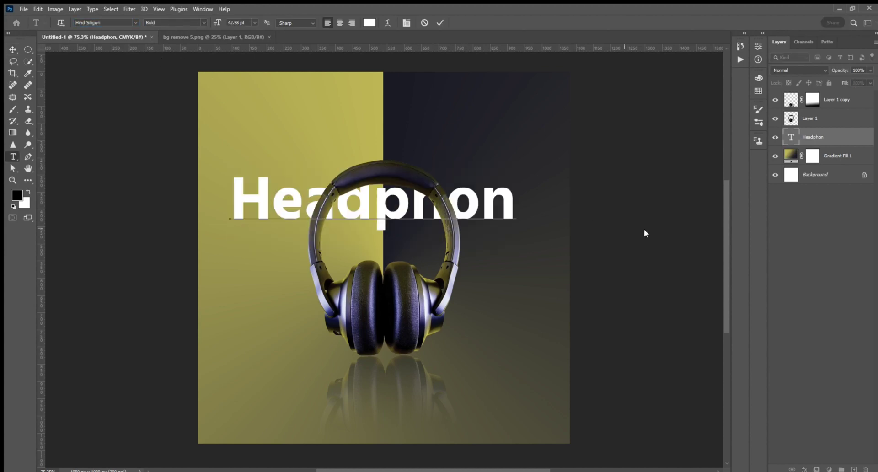
left_click_drag(479, 210, 475, 229)
left_click(832, 247)
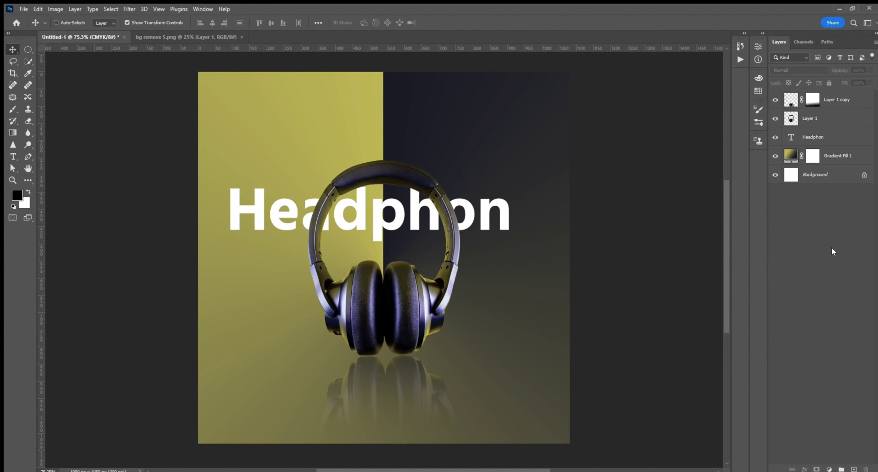
Duplicate the "Headphon" text and place the copy directly below the original line.
left_click(833, 137)
mouse_move(419, 215)
left_mouse_down()
mouse_move(422, 270)
mouse_move(383, 161)
left_mouse_up()
key("ctrl+z")
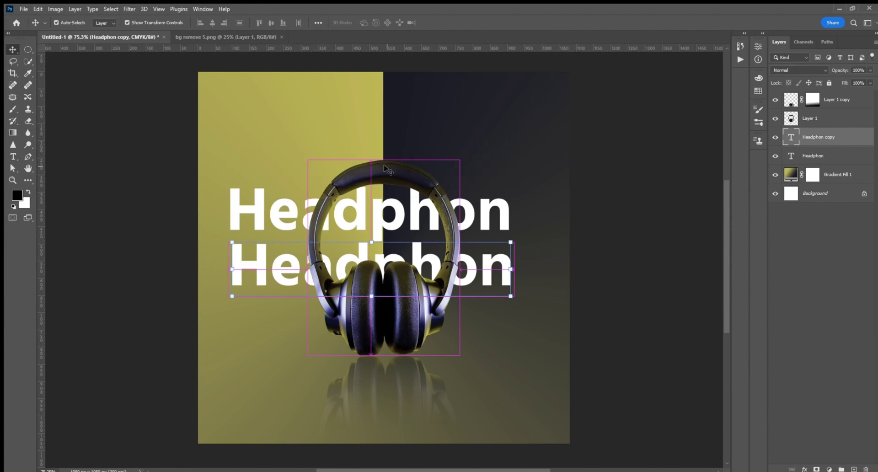
Turn the lower text copy into a white outline with a Stroke effect and 0% fill, and duplicate it above the solid line.
left_click(804, 470)
left_click(772, 354)
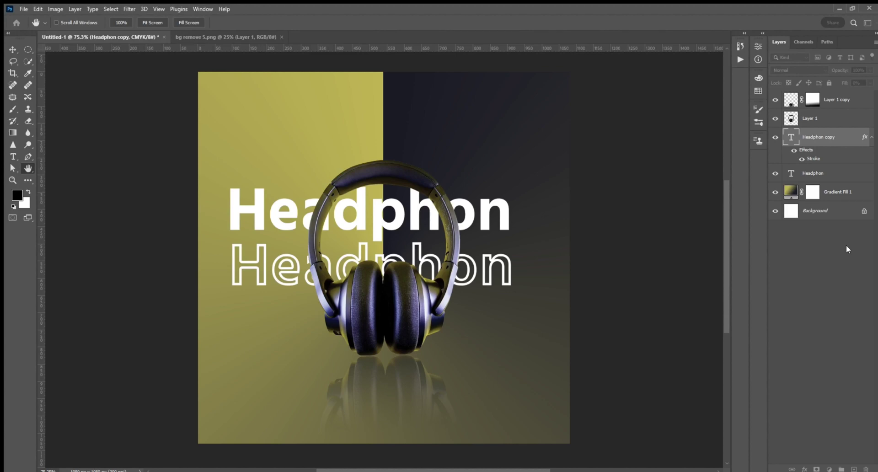
key("v")
left_click_drag(481, 271, 477, 161)
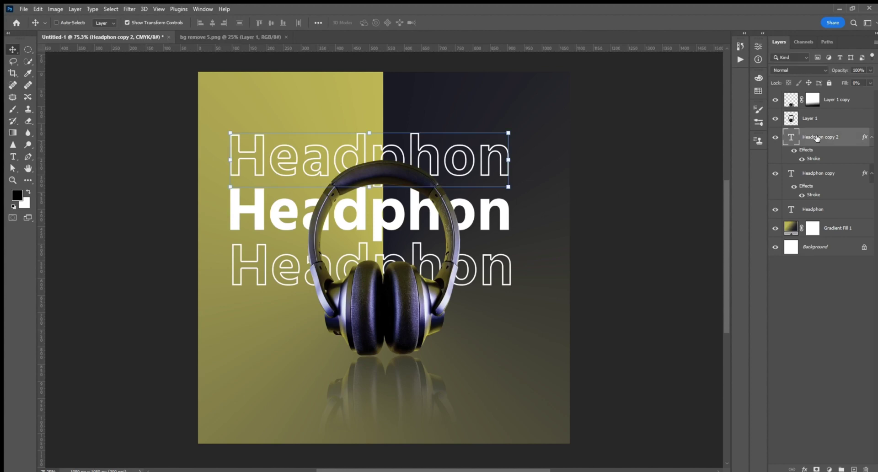
Set all three "Headphon" text lines to all caps.
double_click(791, 137)
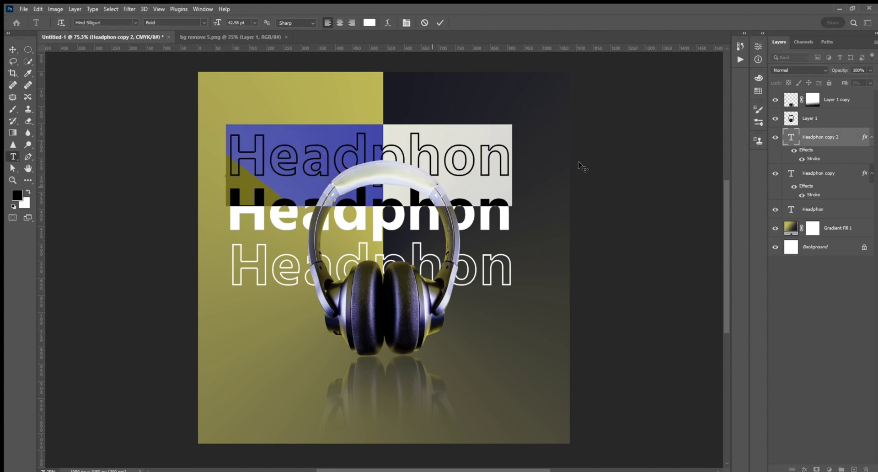
key("ctrl+shift+k")
left_click(798, 293)
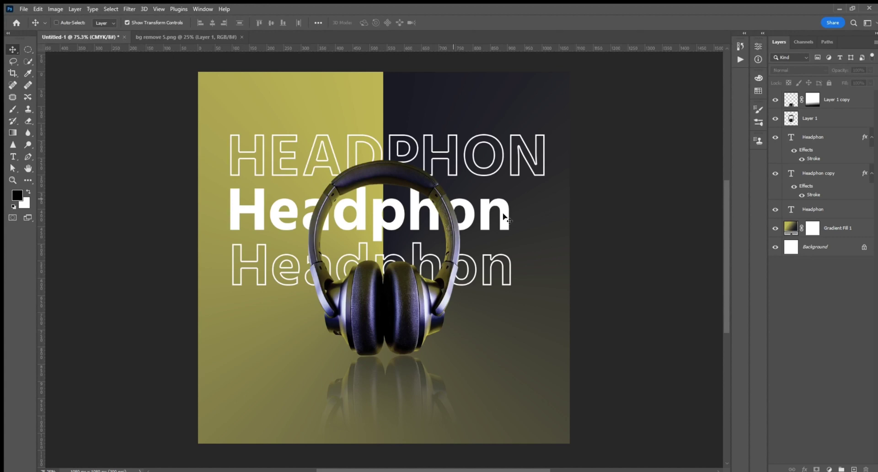
left_click(824, 136)
left_click(807, 176)
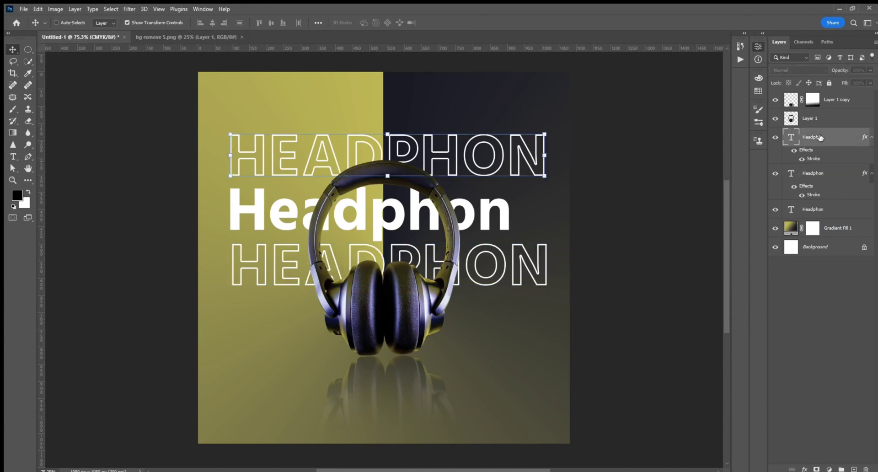
key("alt+bracketleft")
key("alt+bracketleft")
key("ctrl+shift+k")
left_click(819, 290)
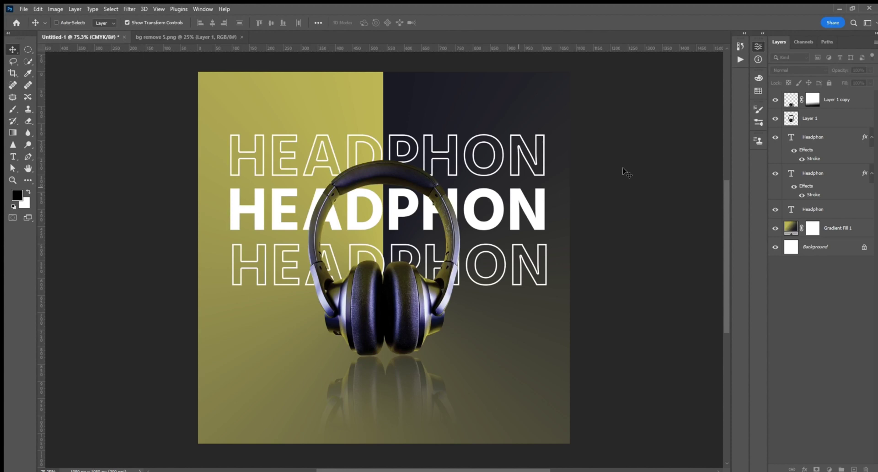
Add the bold white text "PRICE : 500/-" at 22 pt below the headphones.
key("t")
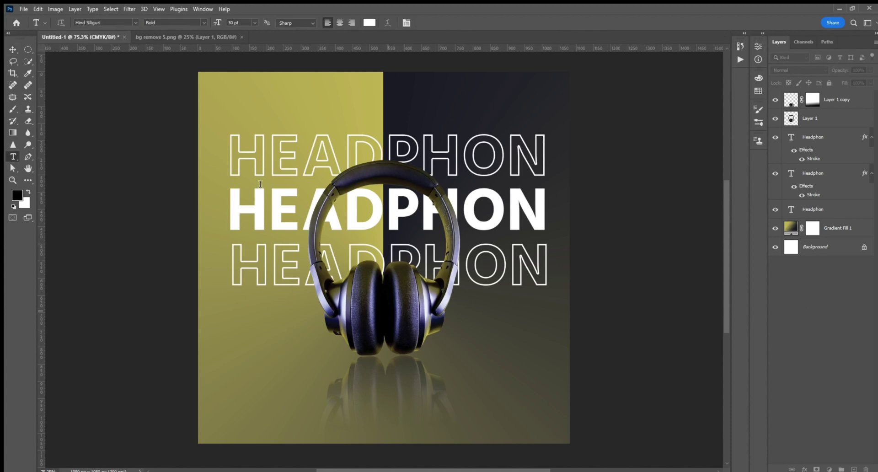
left_click(247, 24)
type("18")
left_click(465, 384)
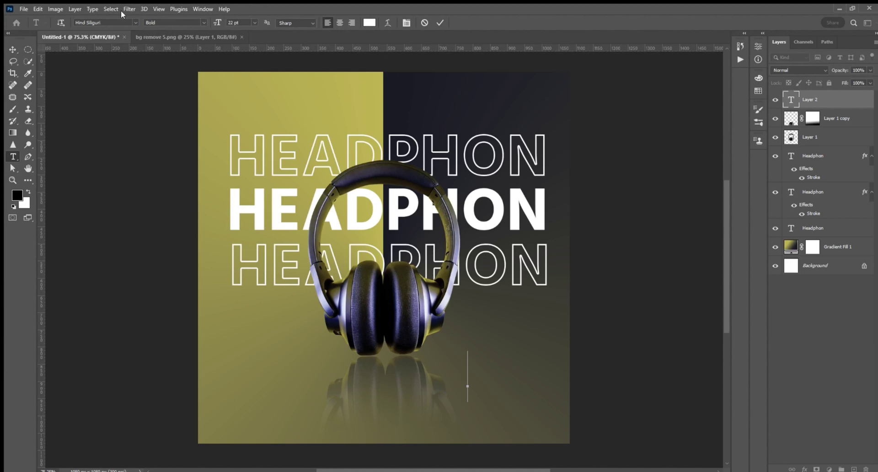
type("PR")
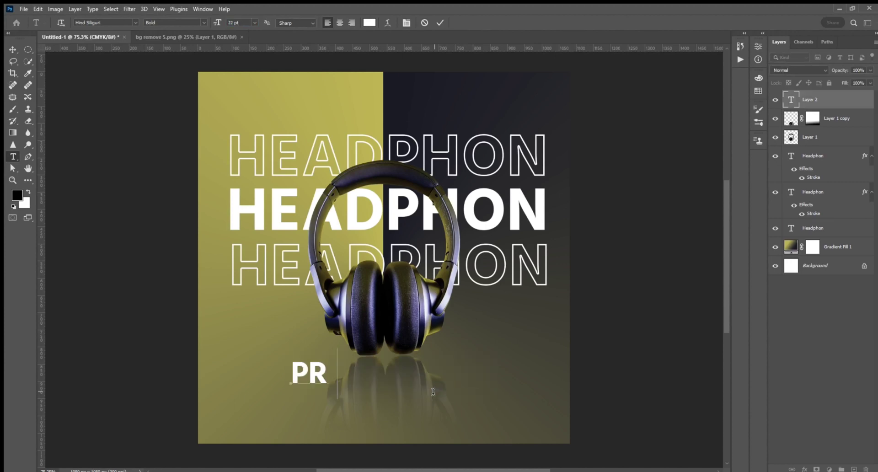
type("ICE : 500/-")
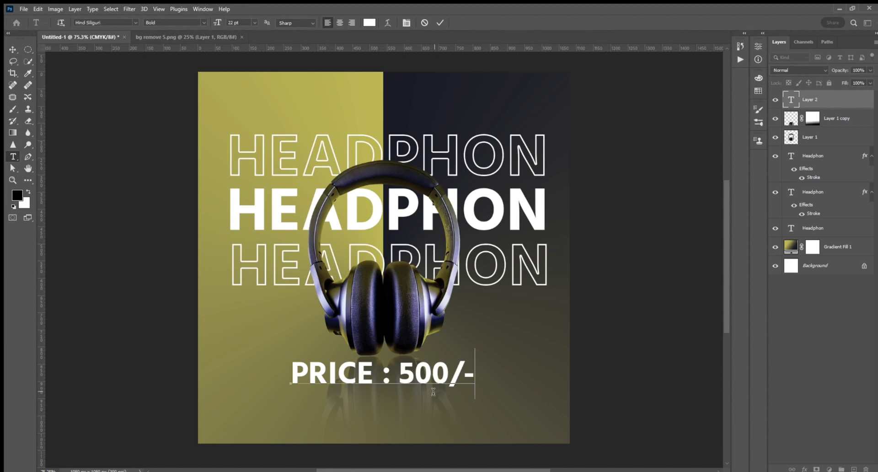
Scale the price text to about 63% and place it in the poster's lower-right corner.
left_click_drag(434, 392, 508, 421)
key("ctrl+Return")
key("v")
left_click_drag(367, 384, 435, 402)
left_click_drag(470, 412, 471, 388)
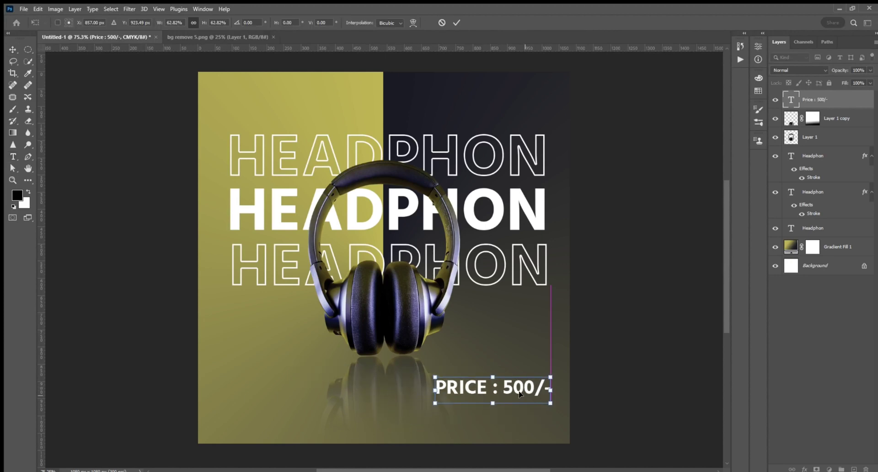
key("Return")
left_click(613, 355)
Add the social media handle as a white text line in the poster's upper-left area.
left_click(13, 157)
left_click(243, 102)
type("@saifulvibe")
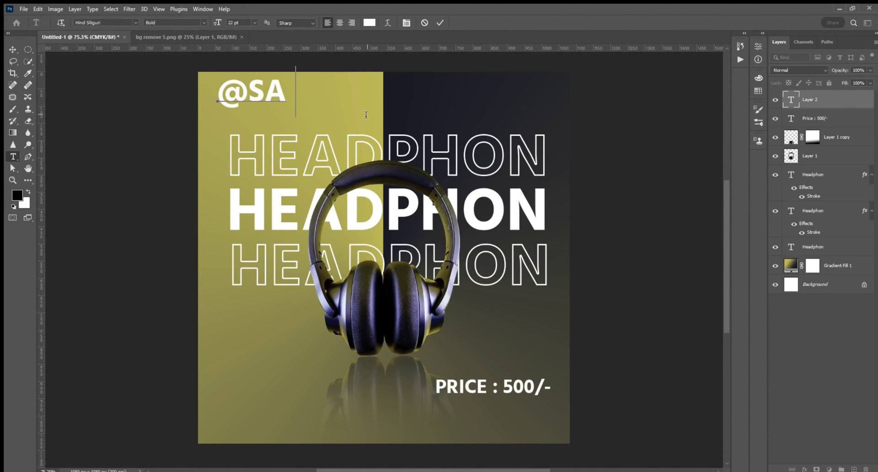
left_click(435, 22)
Shrink the handle text and align it with the left edge of the headline near the poster's top.
key("ctrl+t")
left_click_drag(243, 93, 338, 95)
left_click_drag(377, 95, 267, 92)
left_click(814, 361)
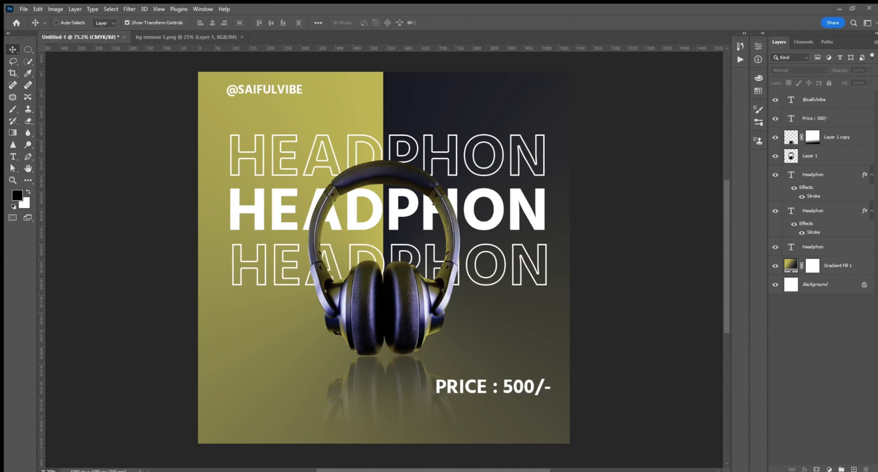
Place the black Facebook icon at about 2.9% scale in the poster's lower-left area.
left_click_drag(199, 74, 537, 411)
left_click_drag(551, 425, 278, 391)
left_click_drag(266, 378, 293, 404)
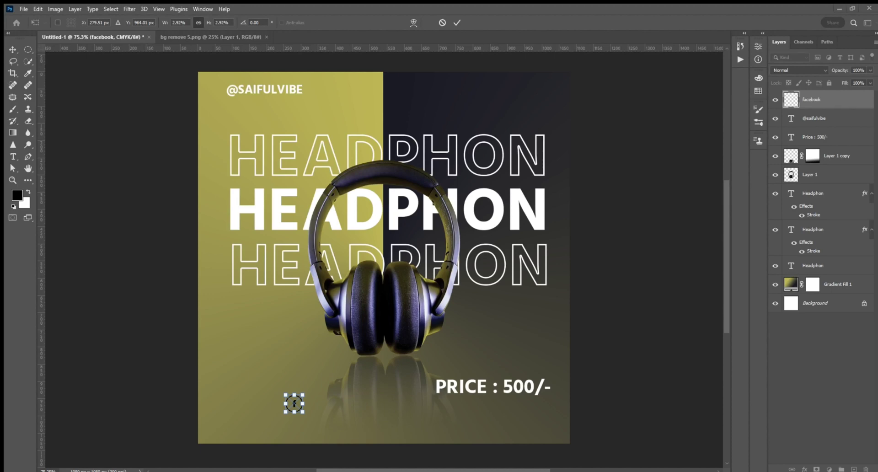
key("Return")
Scale down the twitter and instagram icons to match the Facebook icon and line them up in a row beside it.
left_click_drag(199, 73, 587, 390)
left_click_drag(558, 432, 307, 402)
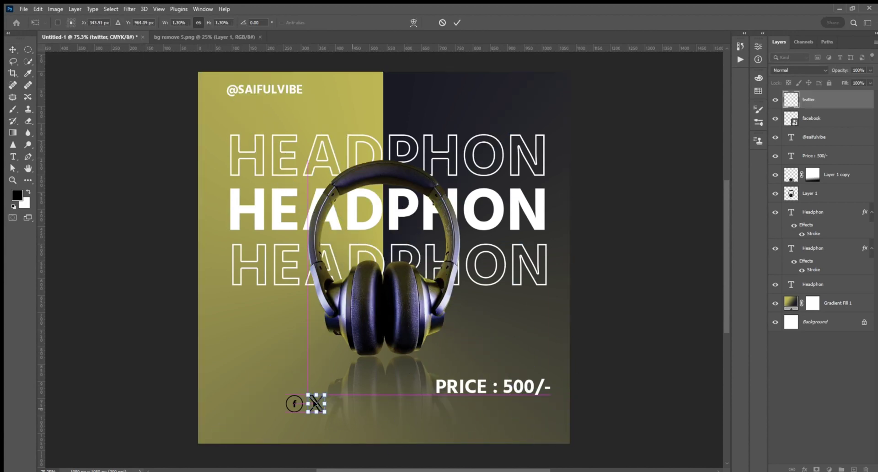
key("Return")
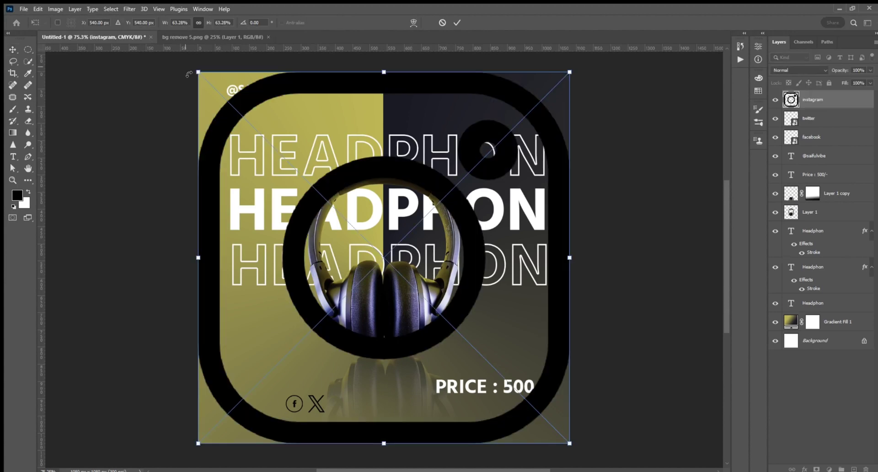
left_click_drag(198, 72, 339, 403)
key("Return")
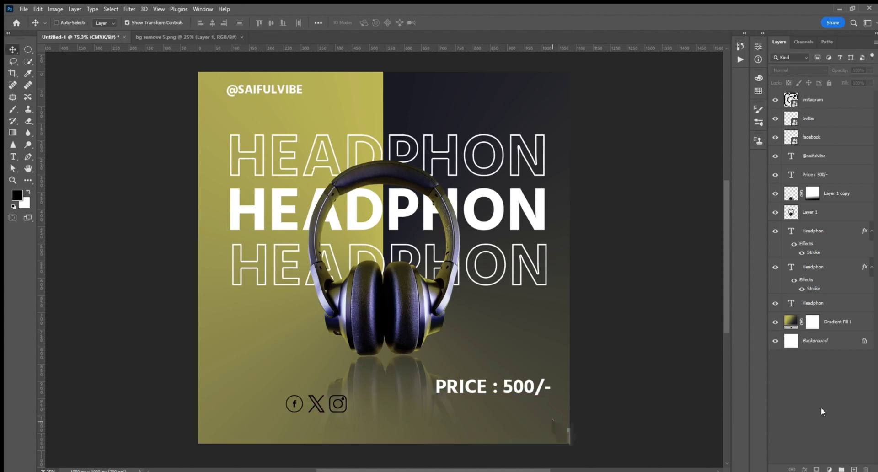
Move the three social icons together to the poster's lower-left corner, aligned with the left edge of the handle text above.
left_click(841, 99)
left_click(841, 118, "shift")
left_click(842, 137, "shift")
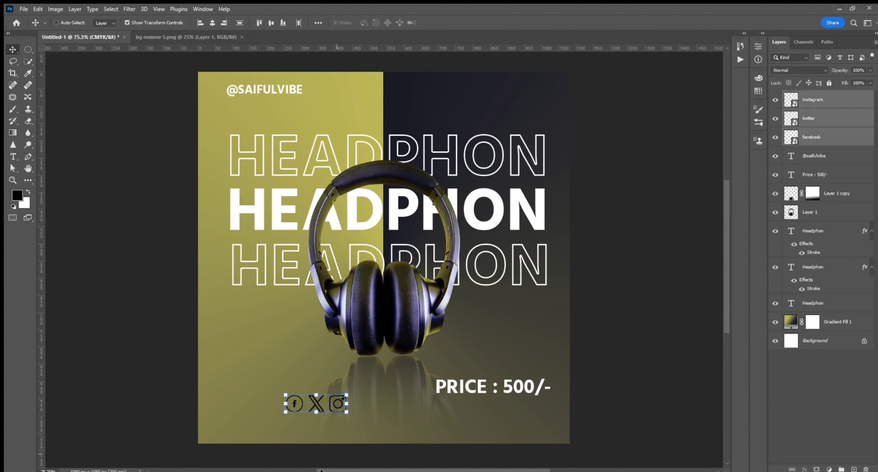
left_click_drag(323, 405, 263, 405)
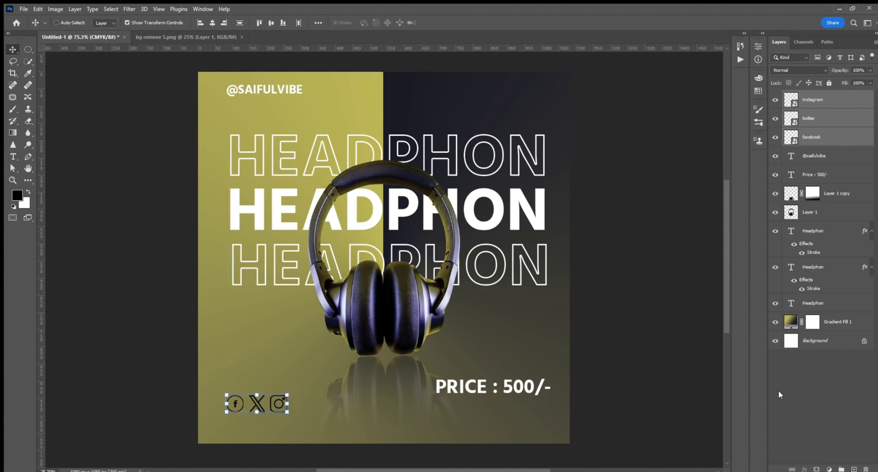
left_click(779, 394)
Duplicate the handle text next to the Instagram icon and re-enter the social media handle in the copy.
left_click(793, 156)
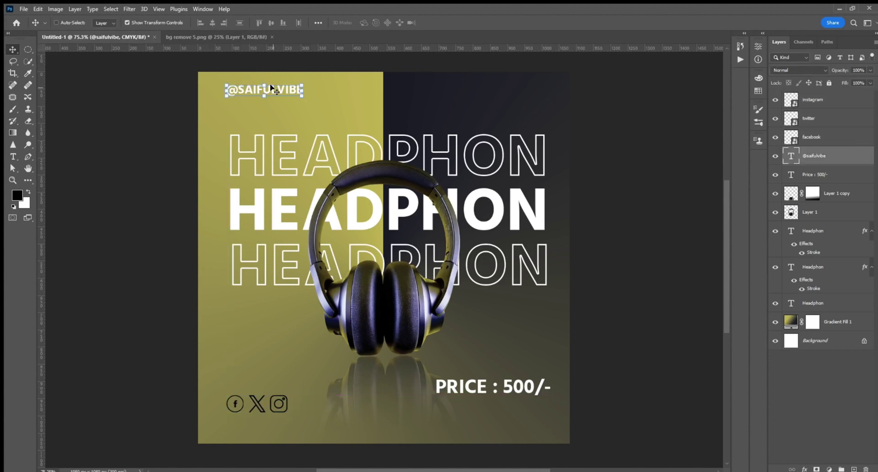
left_click_drag(270, 89, 336, 404)
double_click(357, 409)
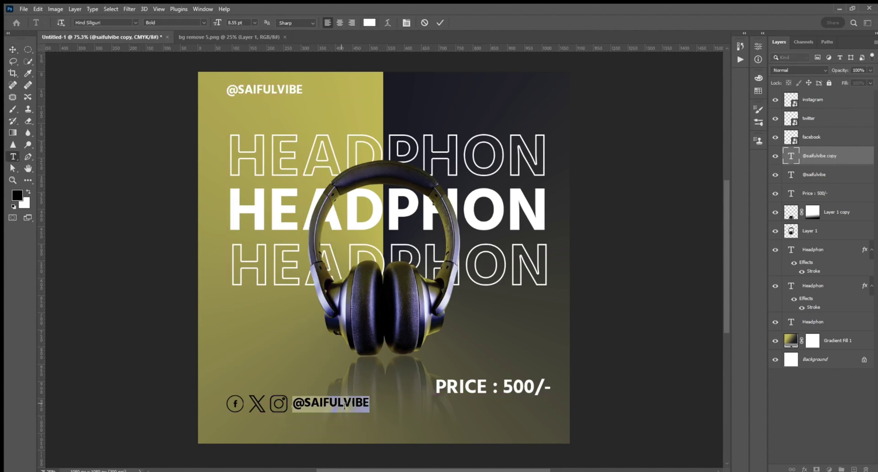
key("BackSpace")
type("@SAIFULVIBE")
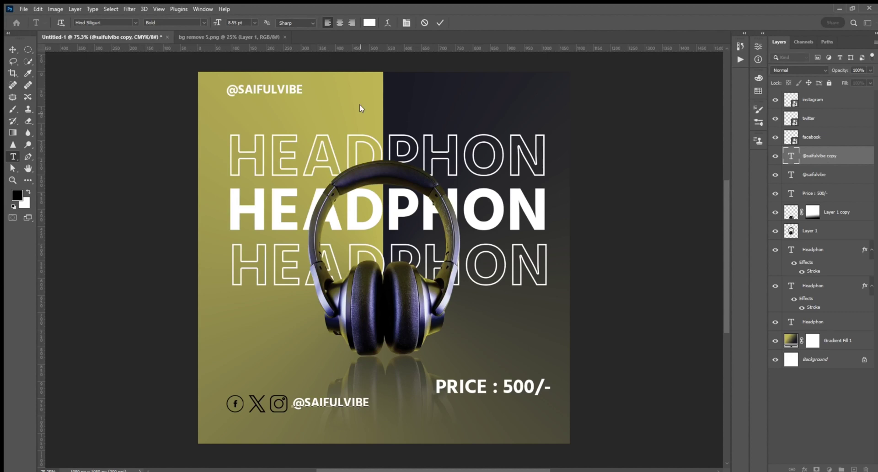
left_click(440, 22)
Shrink the copied handle text slightly and centre it vertically beside the row of social icons.
left_click_drag(294, 398, 323, 406)
key("Return")
left_click(805, 410)
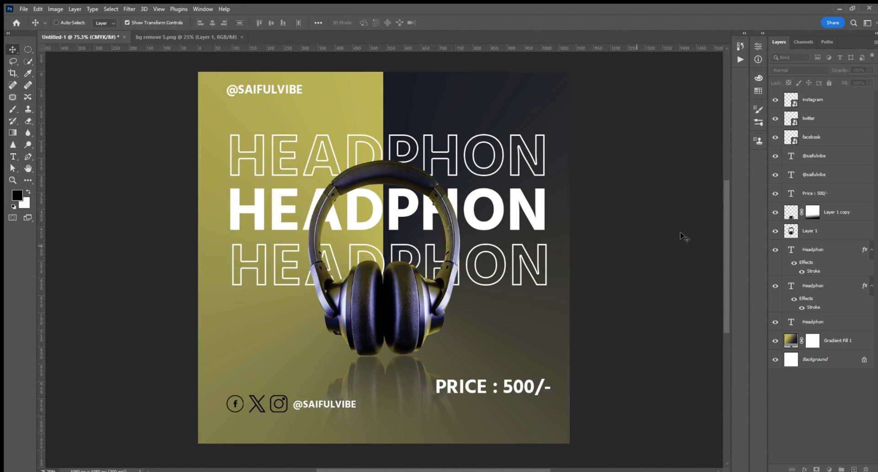
Recolour the handle text beside the social icons to black so it matches them.
left_click(817, 154)
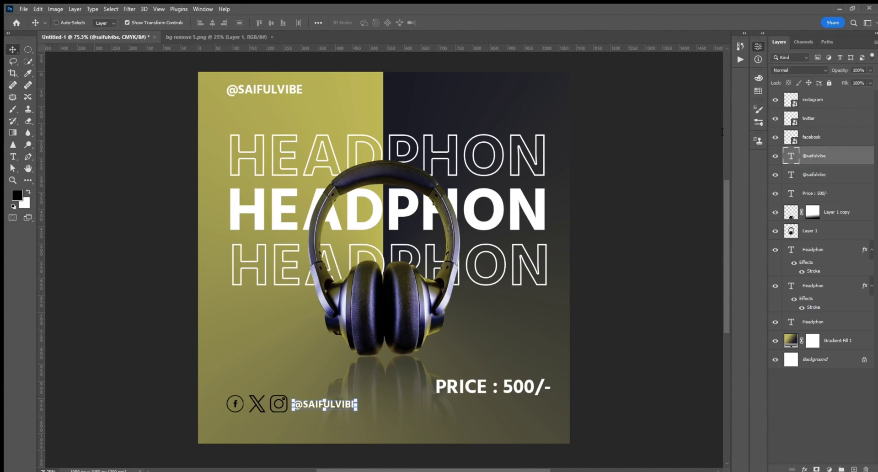
left_click(705, 183)
left_click(526, 375)
left_click(720, 242)
left_click(805, 407)
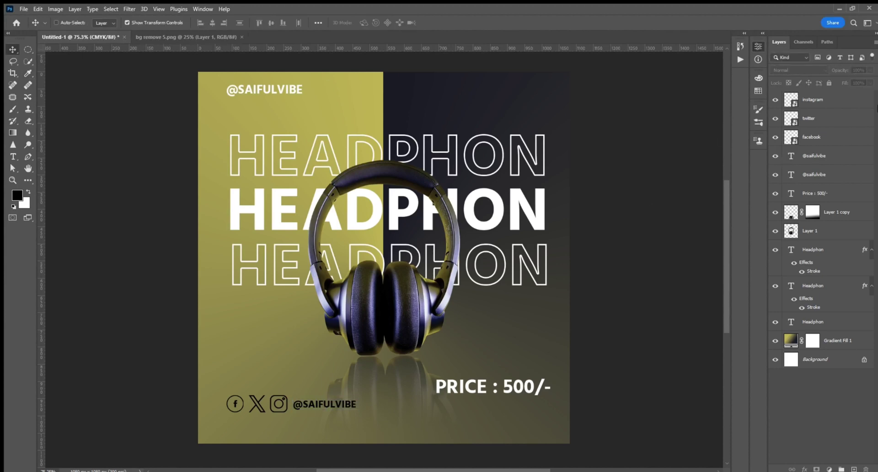
Start saving the poster document.
left_click(22, 6)
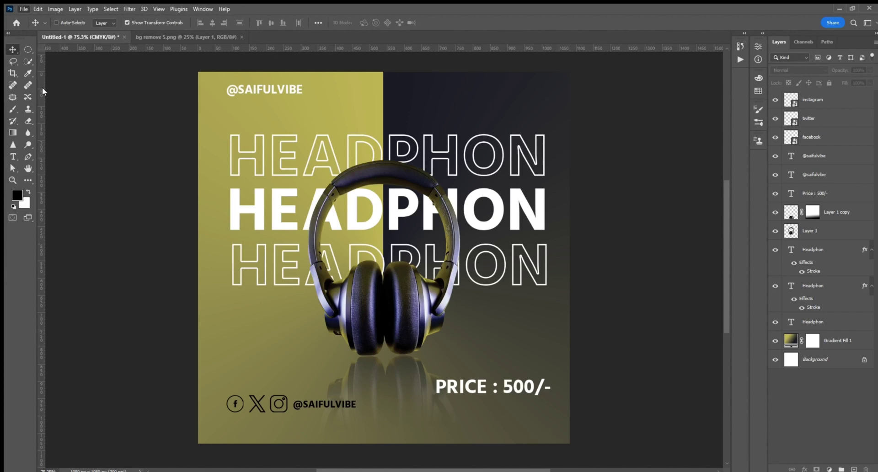
left_click(51, 144)
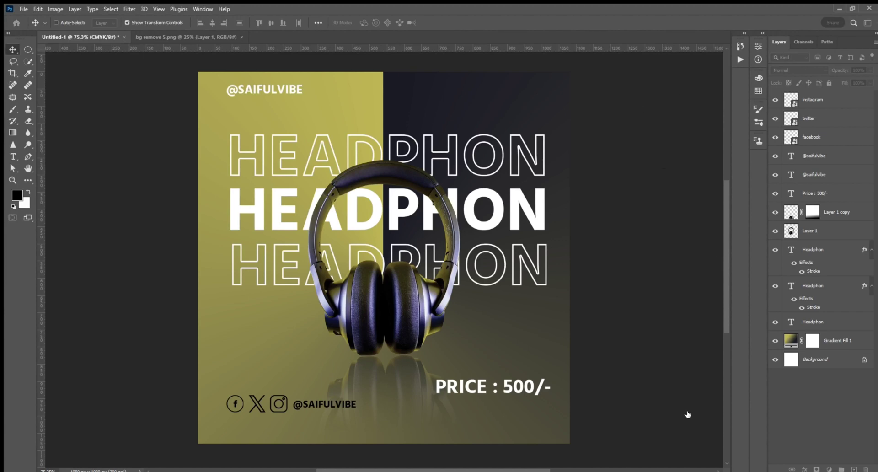